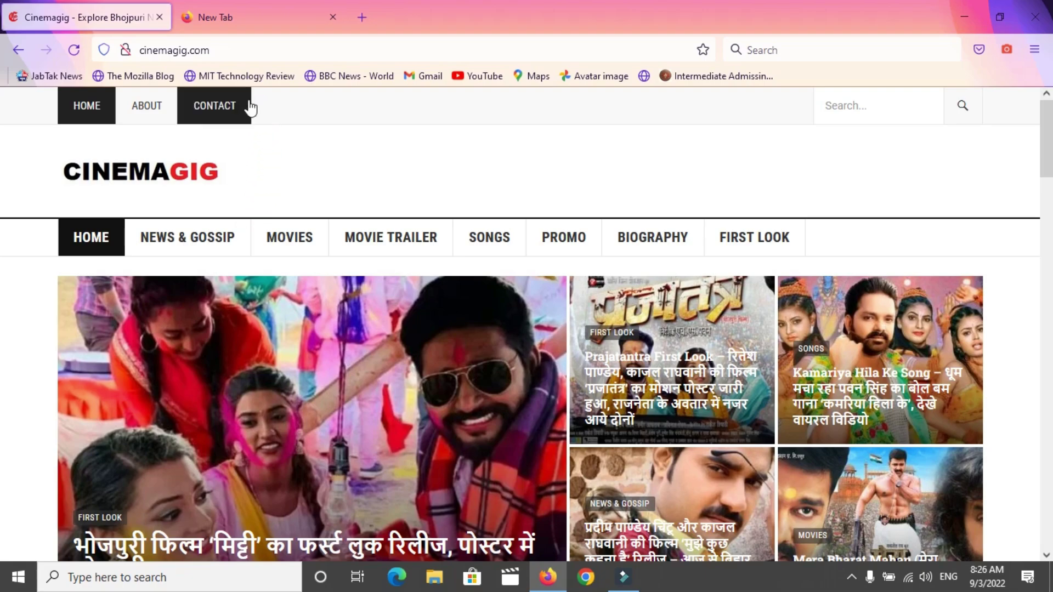
pyautogui.click(310, 49)
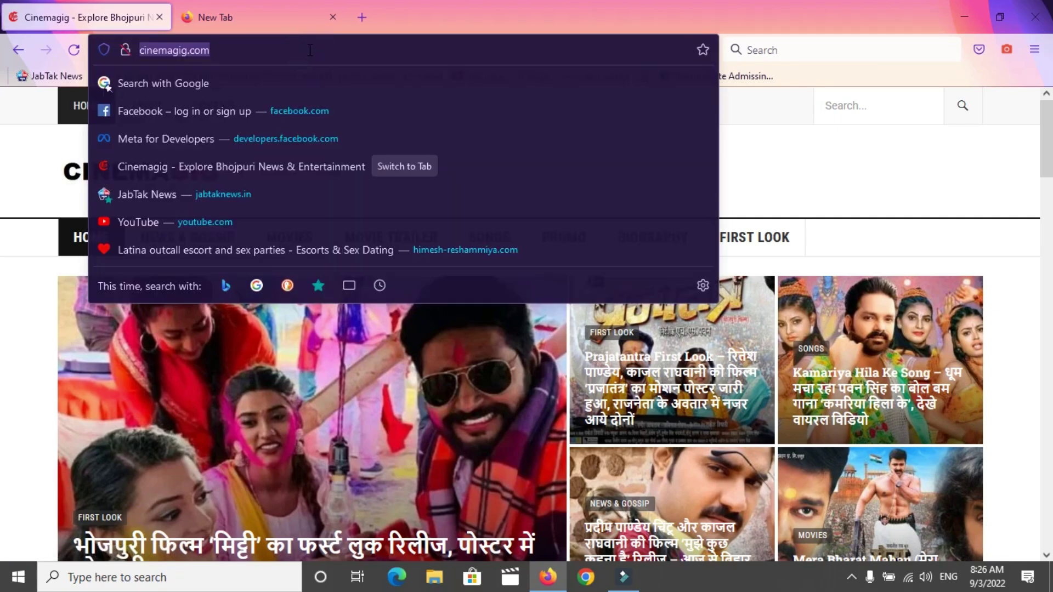
pyautogui.click(496, 22)
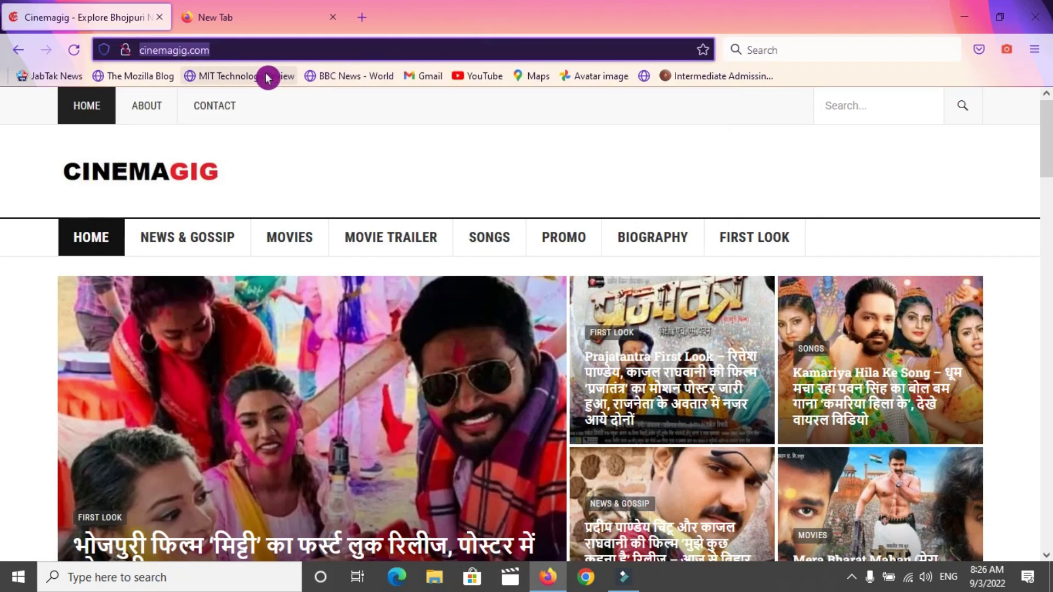
pyautogui.click(253, 52)
# - Turn on the browser's menu bar and open the add-ons manager in the empty new tab
pyautogui.click(251, 23)
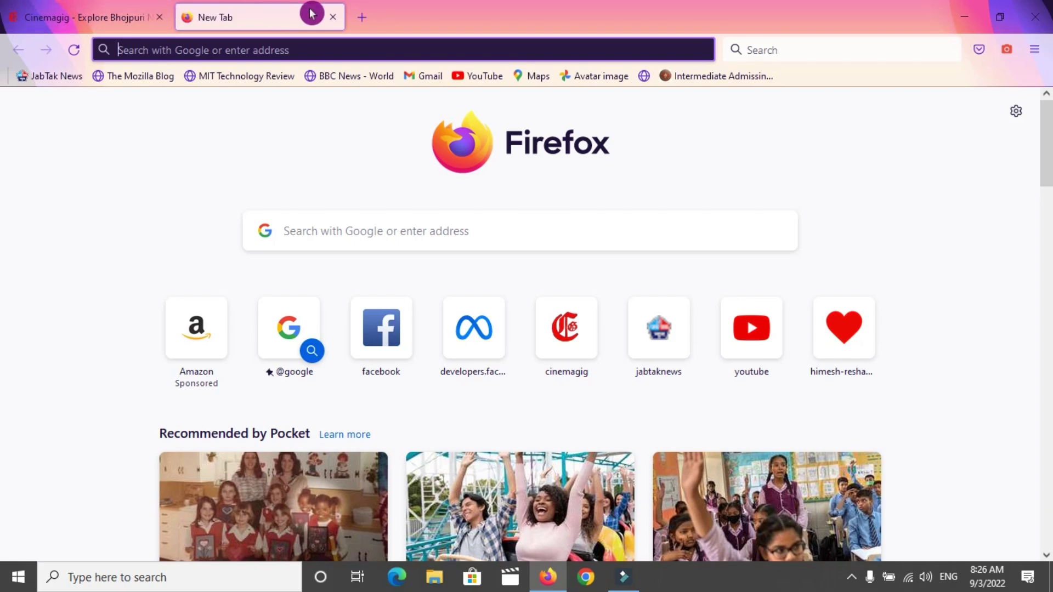
pyautogui.rightClick(612, 17)
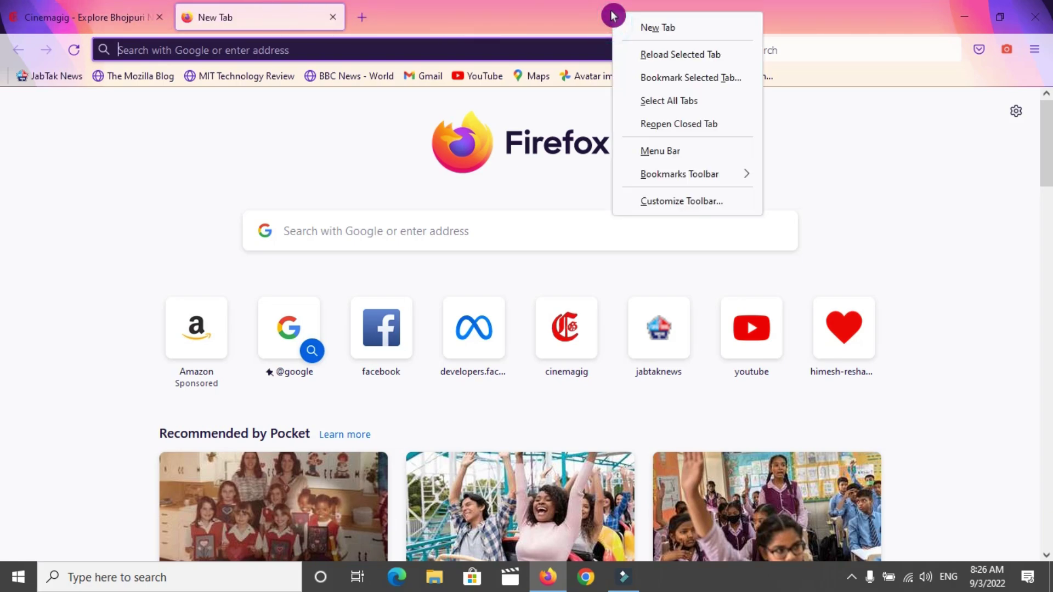
pyautogui.click(650, 155)
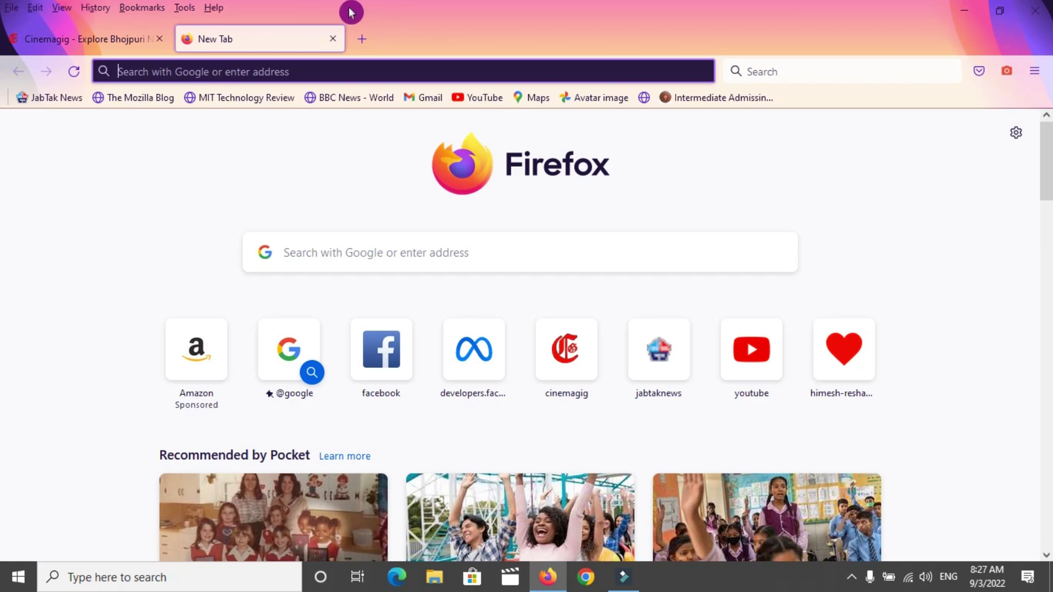
pyautogui.click(189, 11)
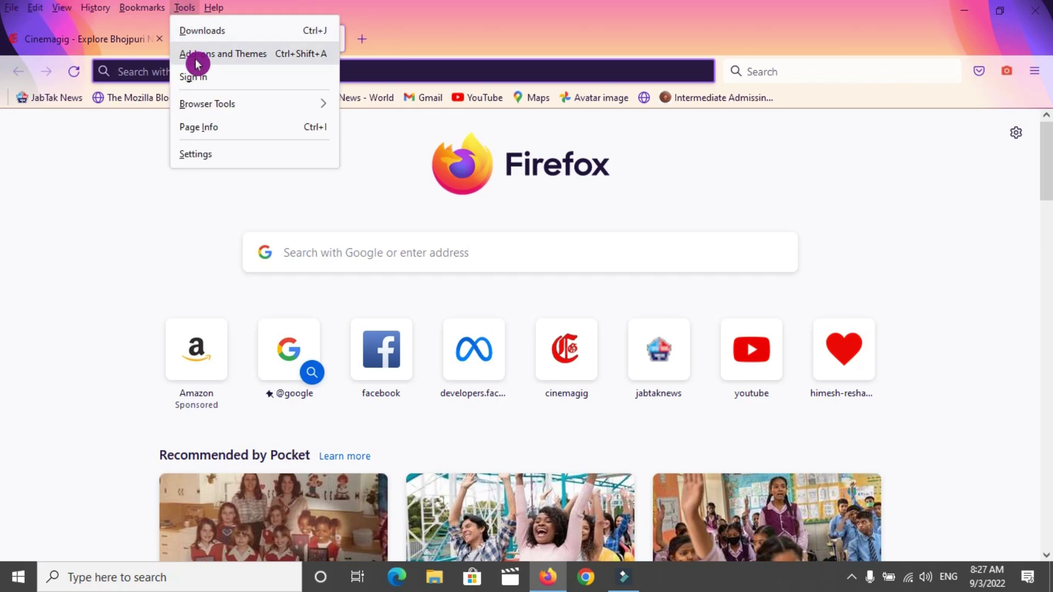
pyautogui.click(236, 56)
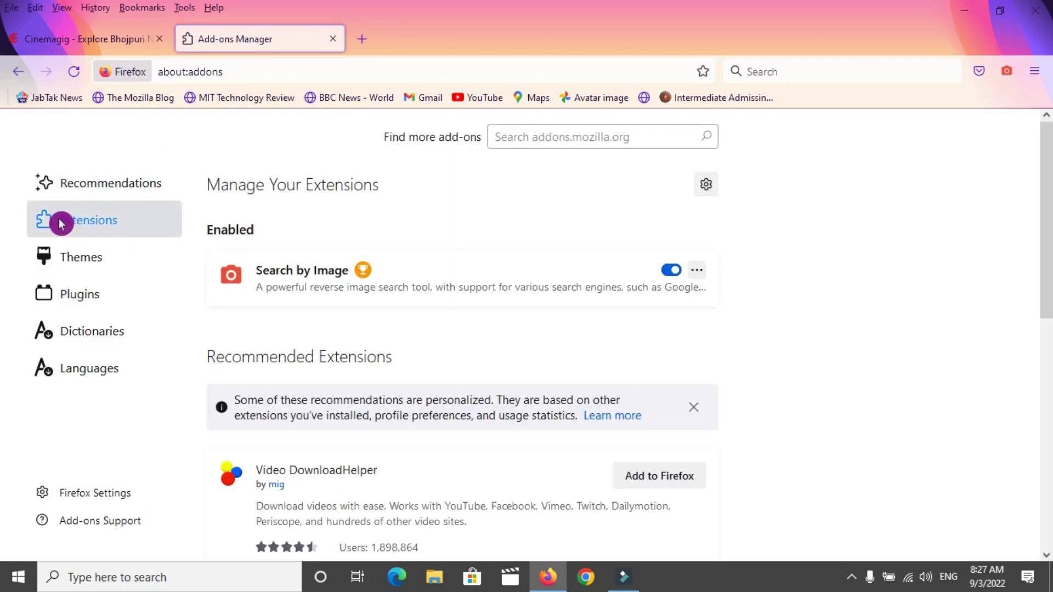
# - Search for add-ons named "Tab Auto Refresh" from the add-ons manager
pyautogui.click(553, 137)
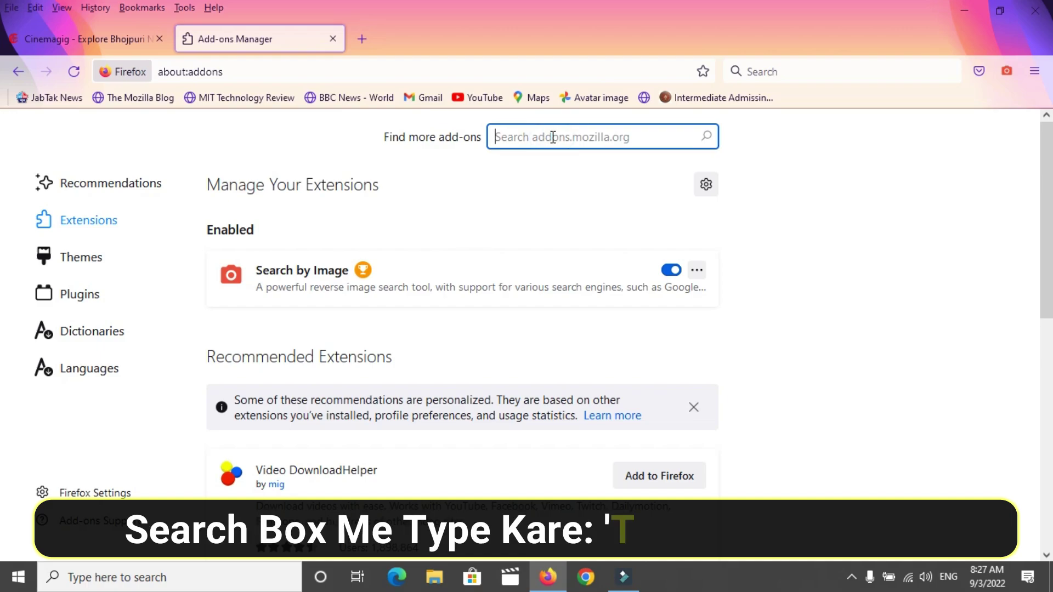
pyautogui.write('Tab Auto R')
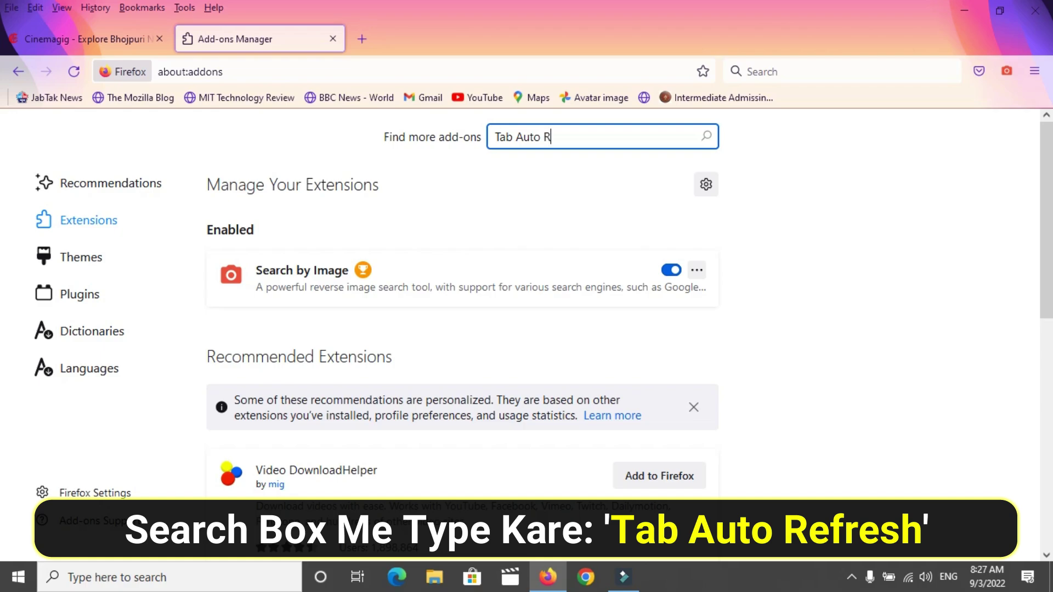
pyautogui.write('efresh')
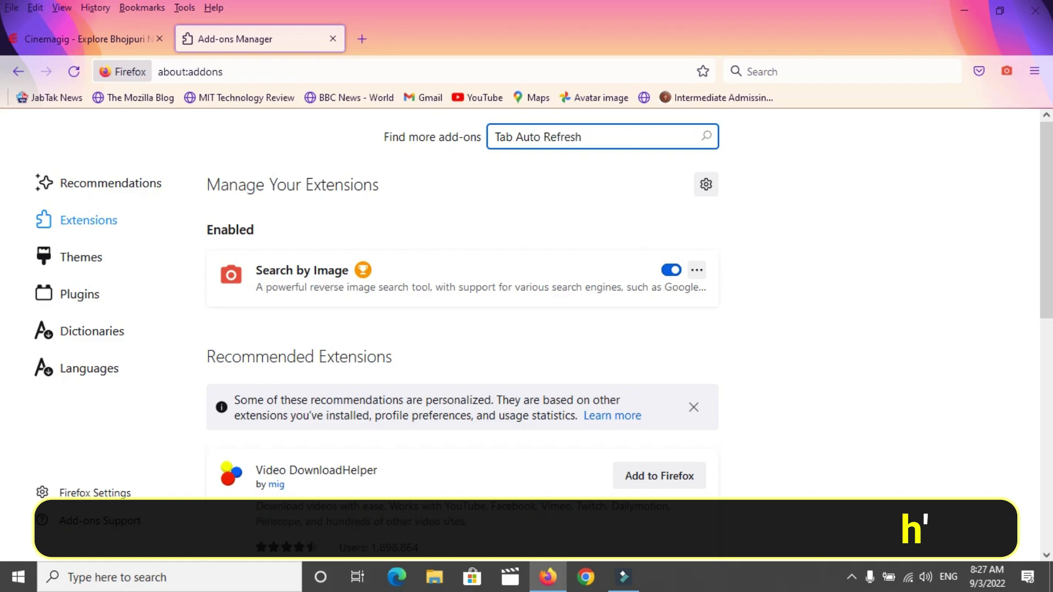
pyautogui.click(707, 138)
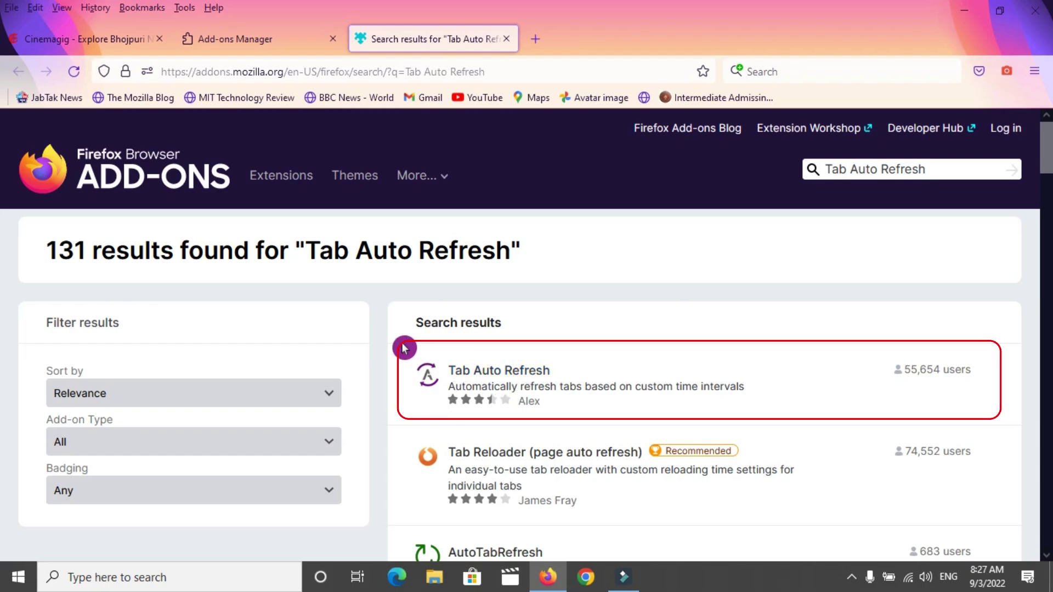
# - Open the Tab Auto Refresh listing and install the extension, accepting its requested permissions
pyautogui.click(501, 369)
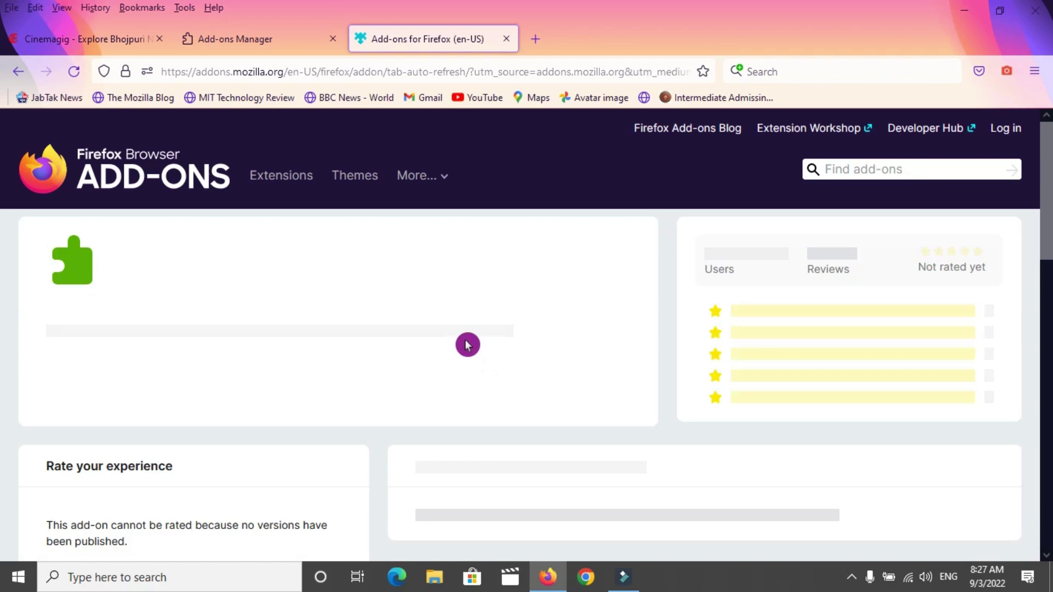
pyautogui.scroll(-2, 458, 350)
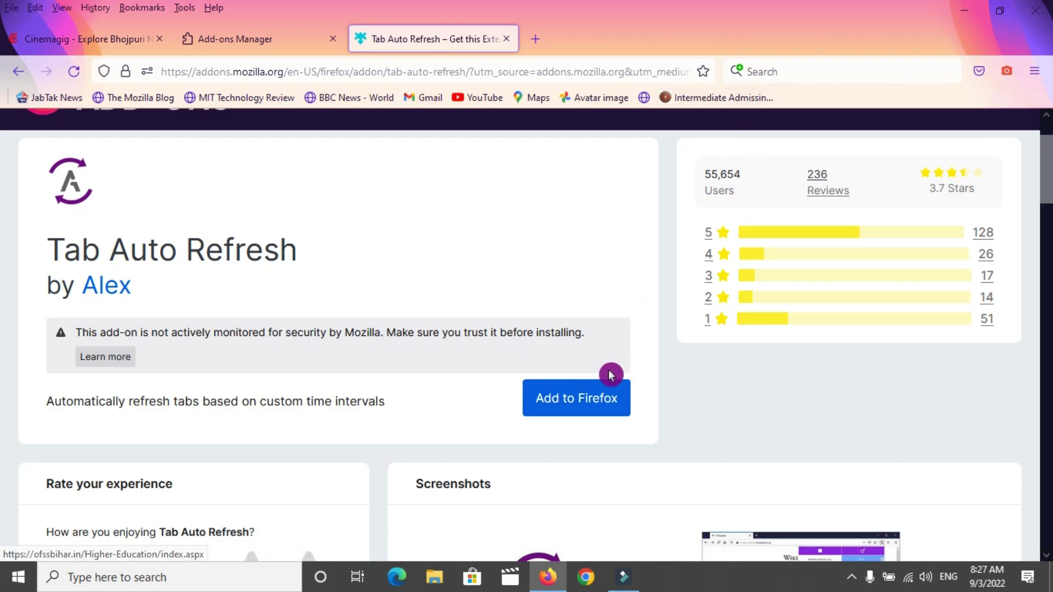
pyautogui.click(576, 403)
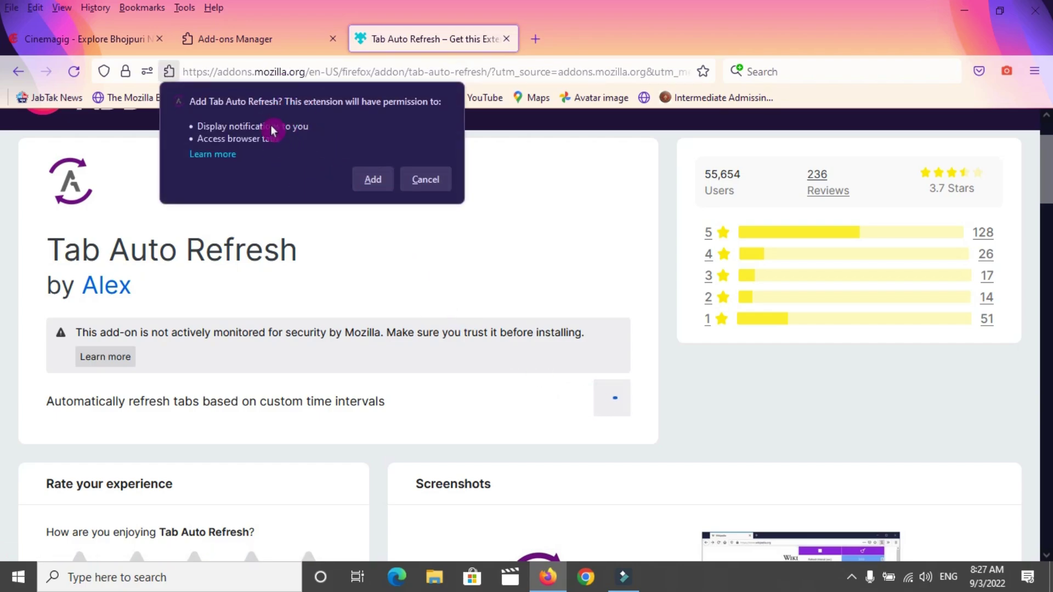
pyautogui.click(372, 184)
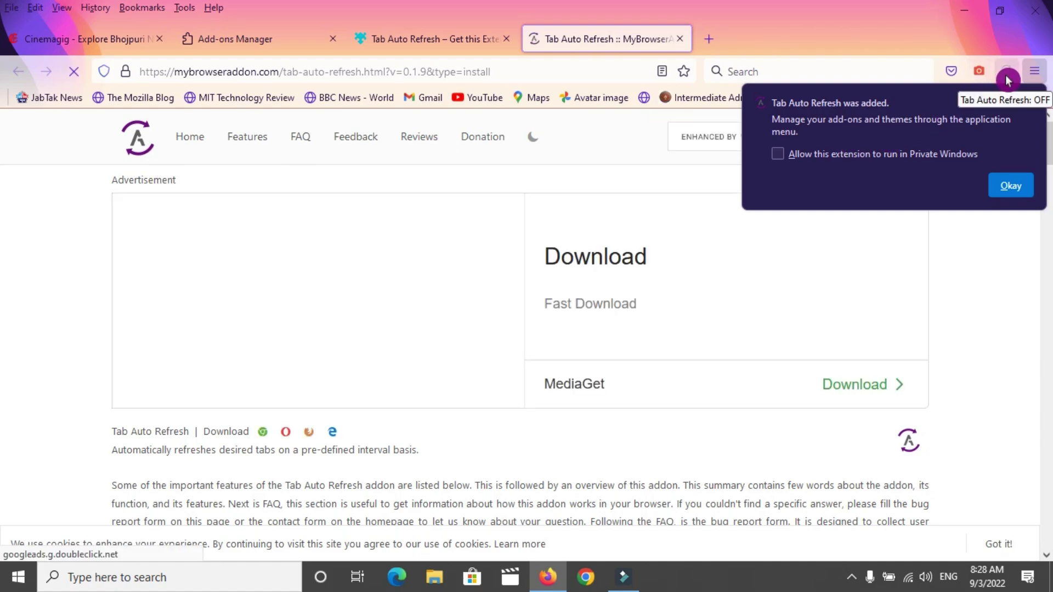
pyautogui.click(1012, 188)
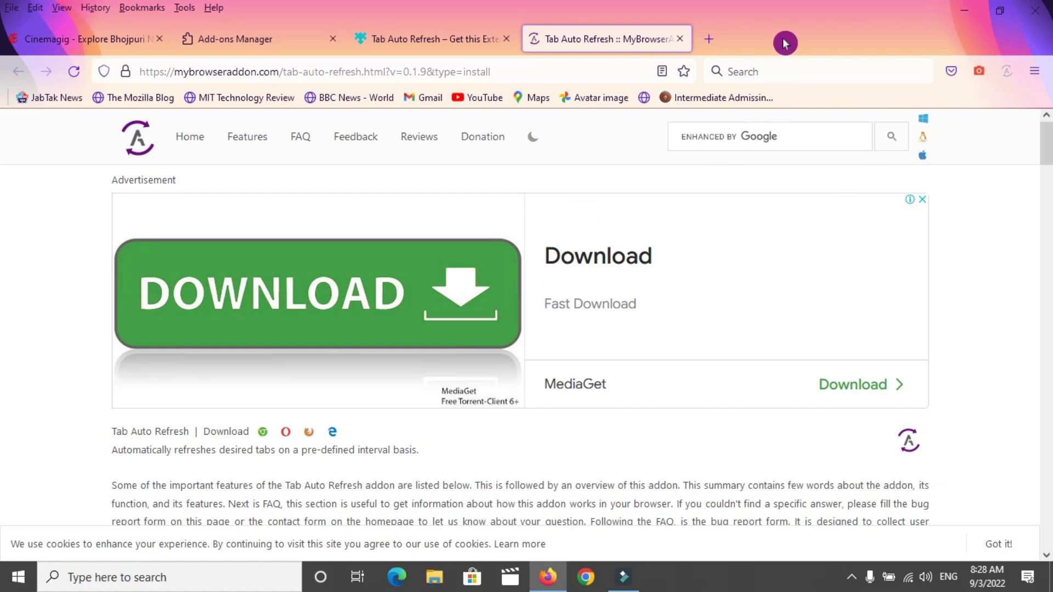
# - Close the extension's welcome page, its add-on listing and the add-ons manager
pyautogui.click(680, 39)
pyautogui.click(506, 39)
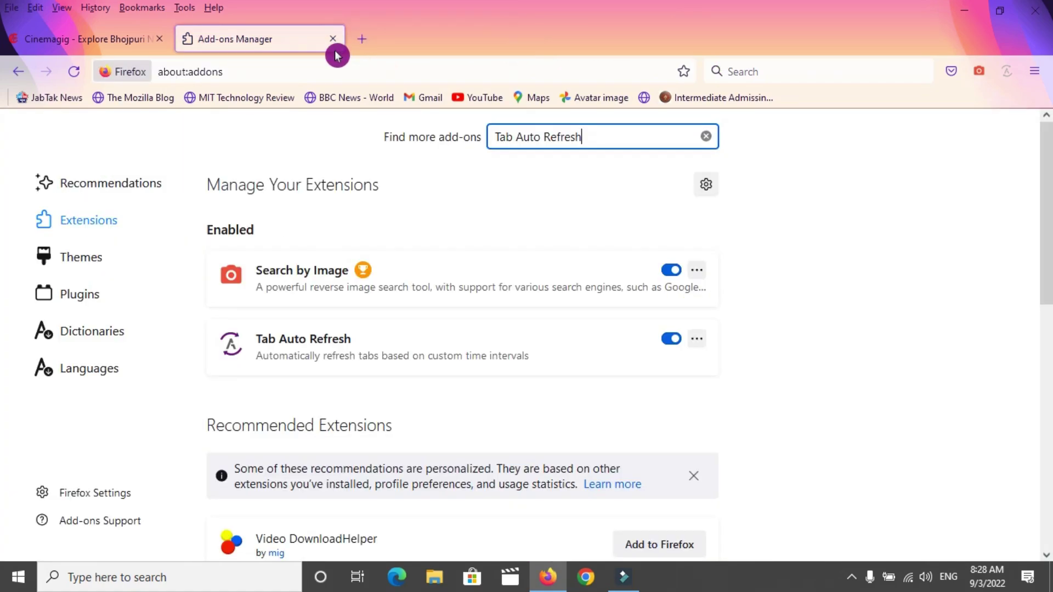
pyautogui.click(333, 38)
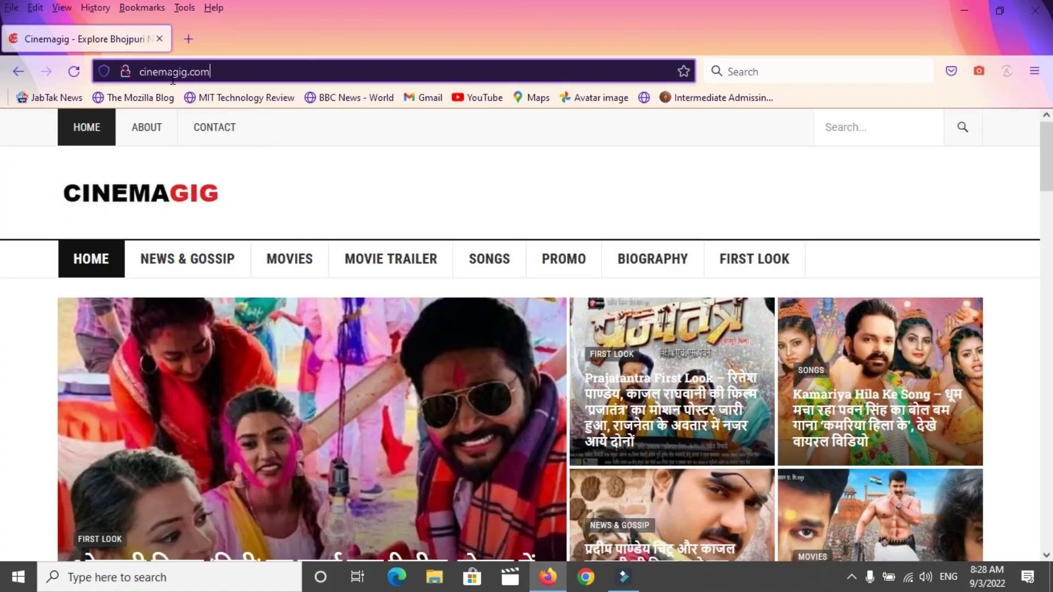
# - Load jabtaknews.in in a new tab and close the Cinemagig tab
pyautogui.click(190, 40)
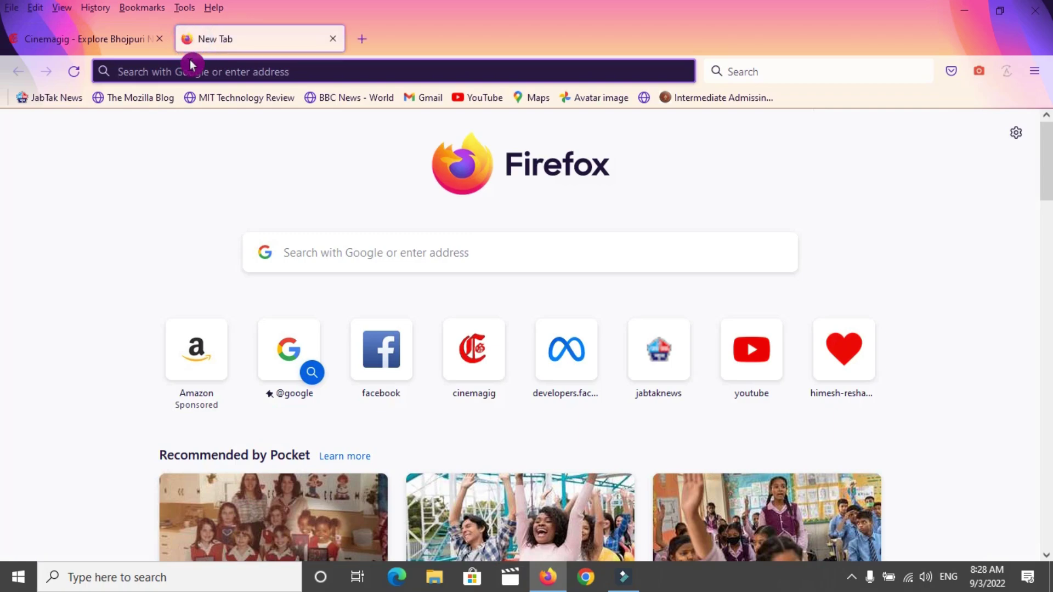
pyautogui.write('jabtaknews.in/')
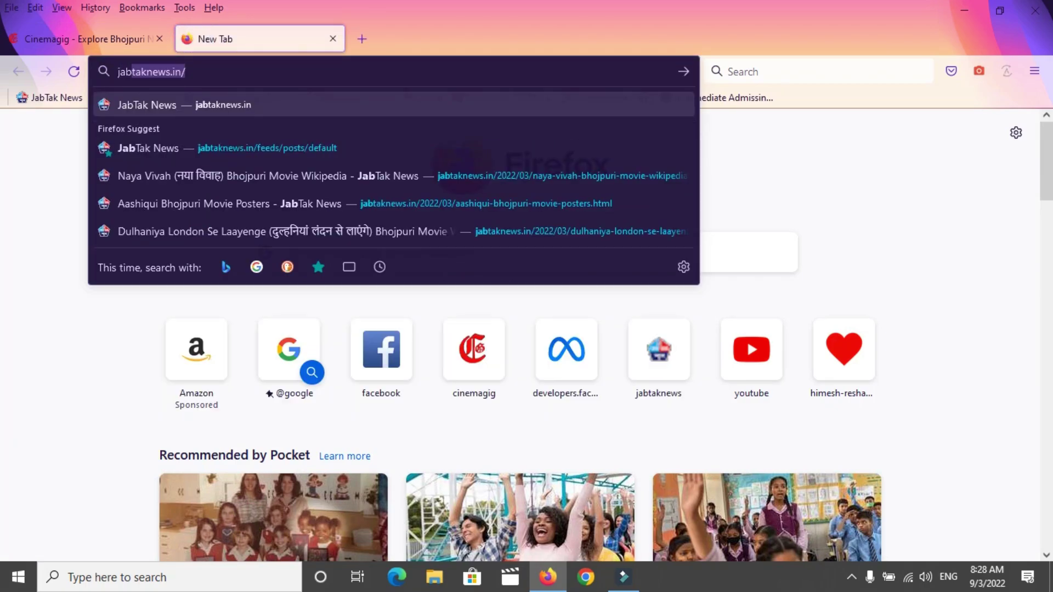
pyautogui.press('Return')
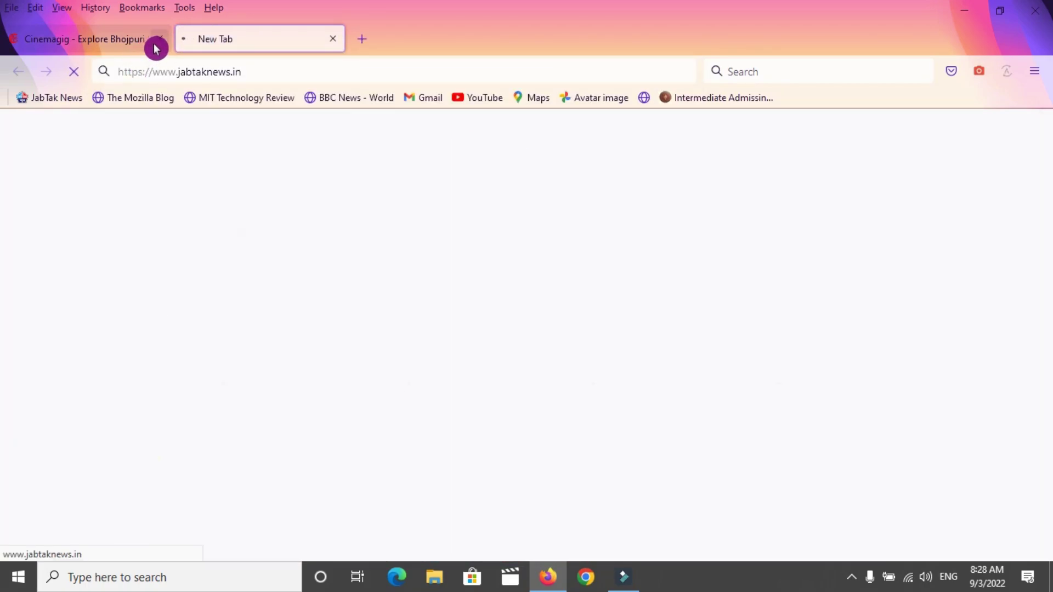
pyautogui.click(159, 38)
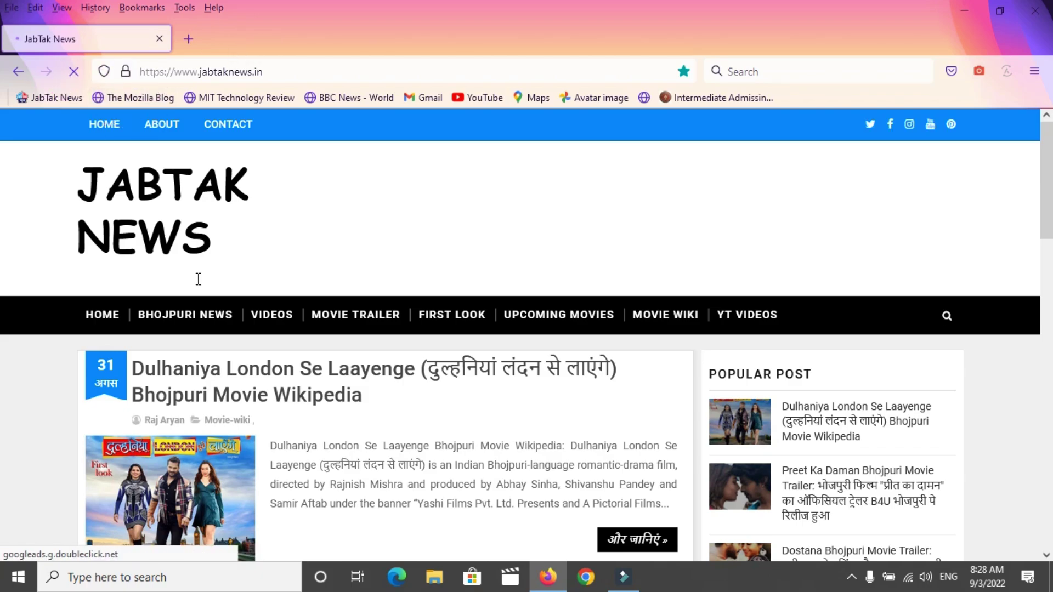
pyautogui.click(73, 72)
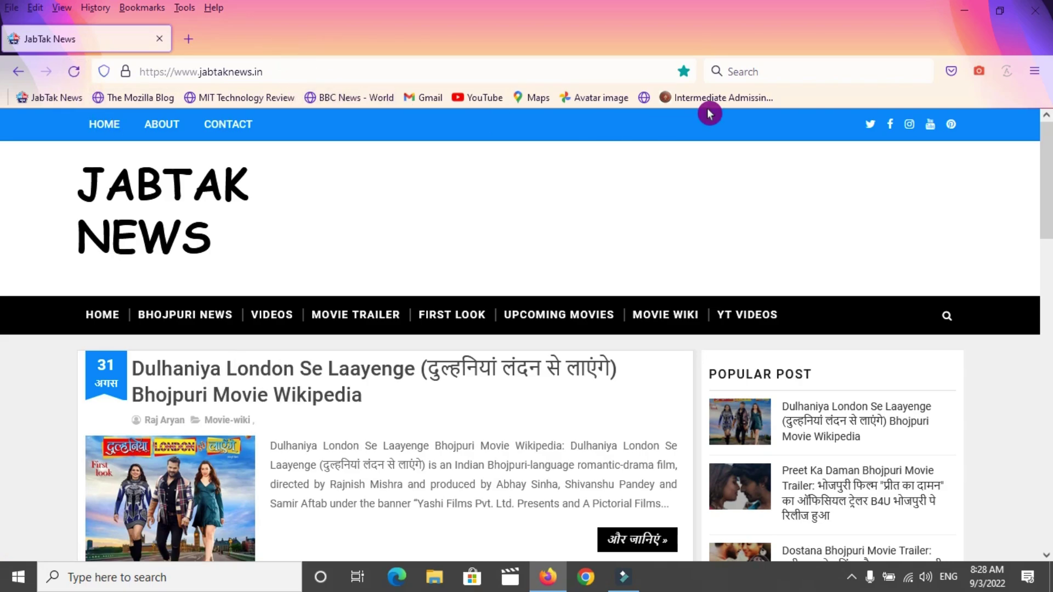
# - Set the Tab Auto Refresh interval for the JabTak News page to 5 seconds
pyautogui.click(1013, 81)
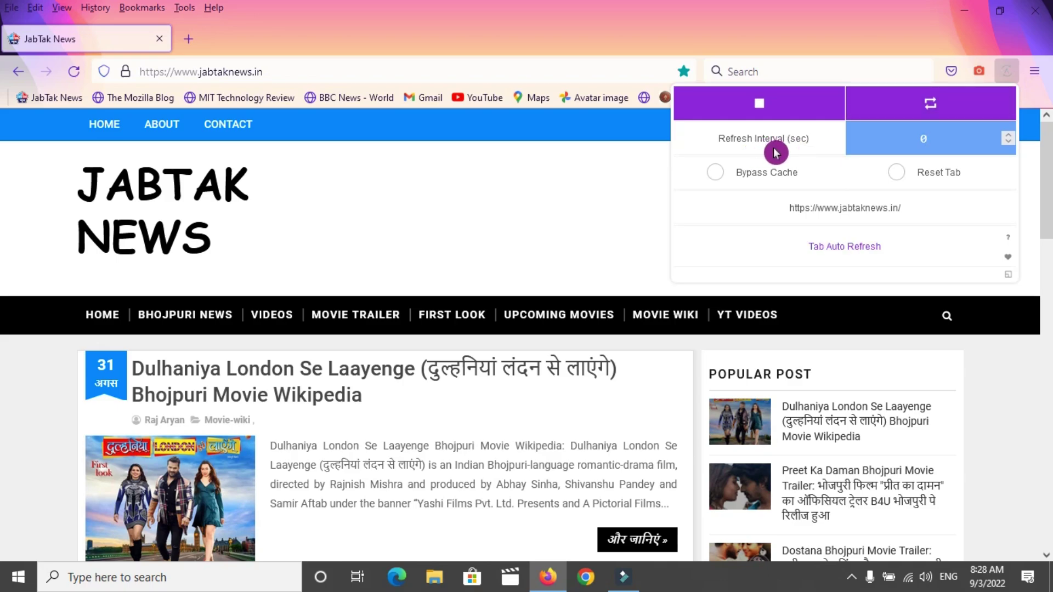
pyautogui.click(952, 144)
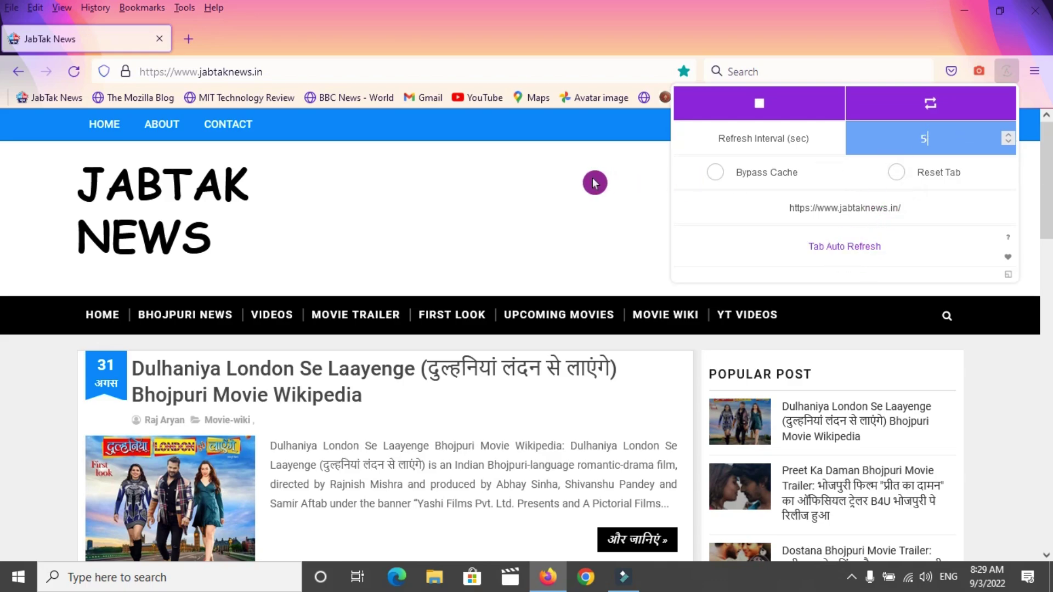
pyautogui.click(518, 175)
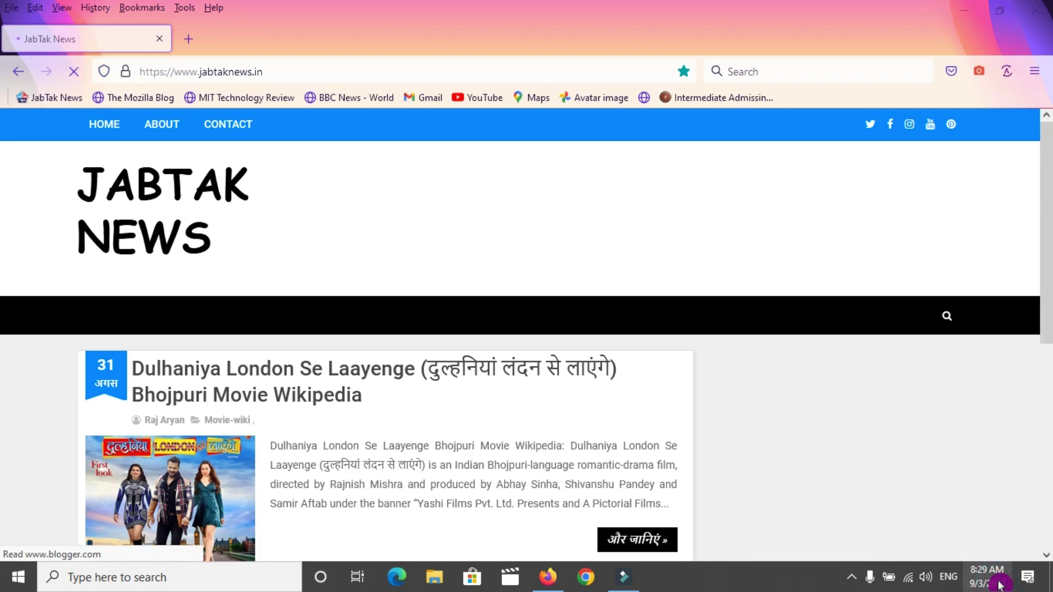
# - Display the system clock with seconds and compare it with how often the page reloads, then close the clock
pyautogui.click(997, 584)
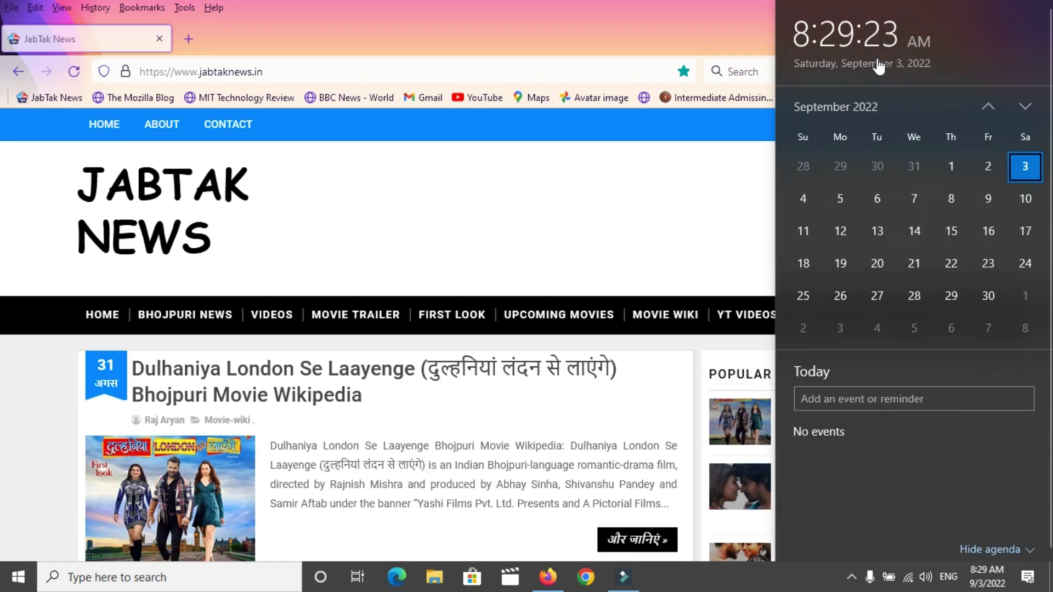
pyautogui.click(78, 64)
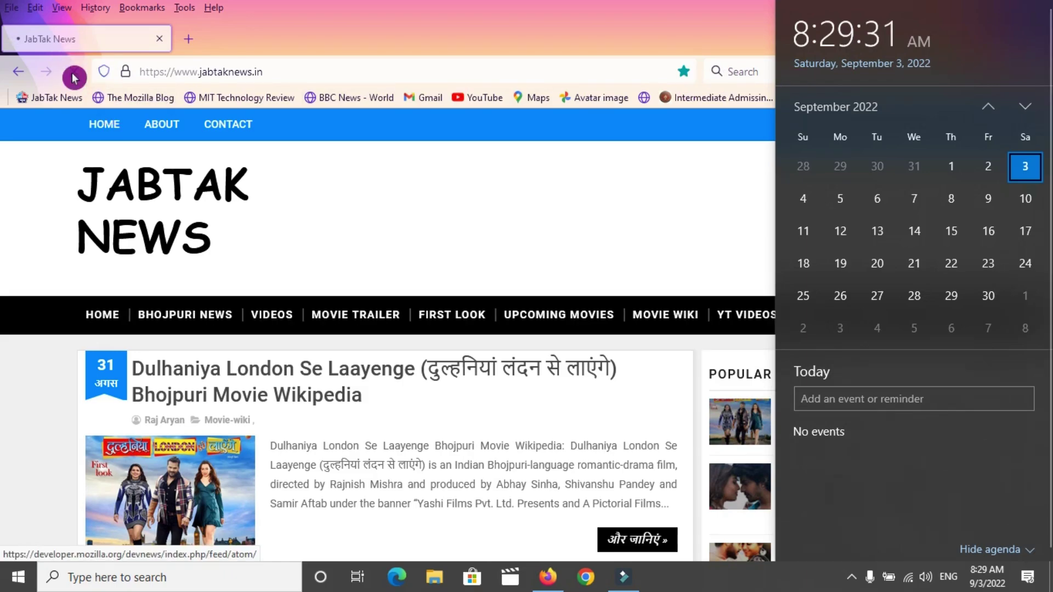
pyautogui.click(75, 71)
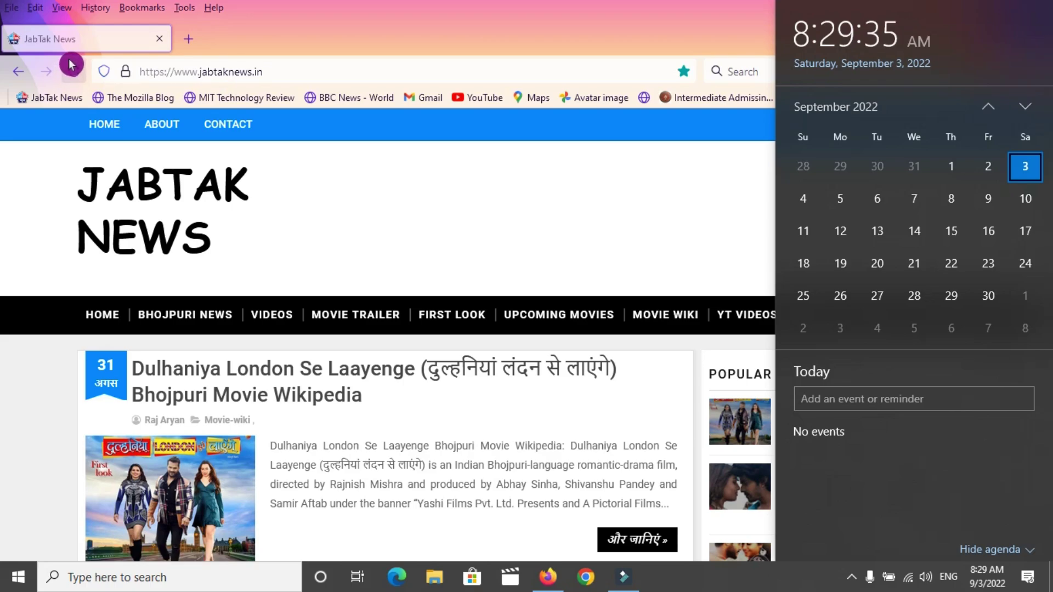
pyautogui.click(71, 65)
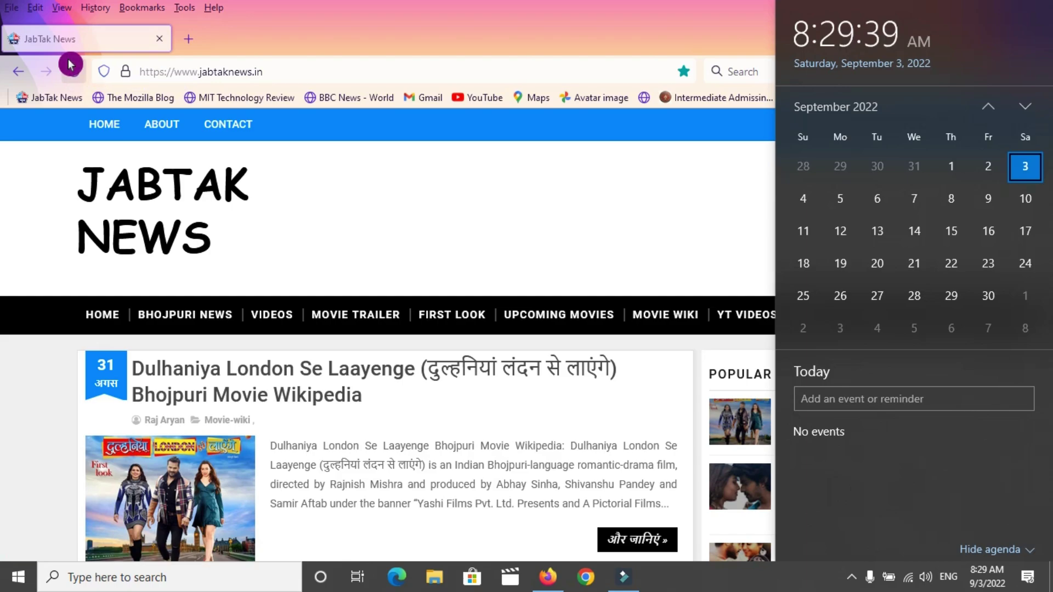
pyautogui.click(71, 64)
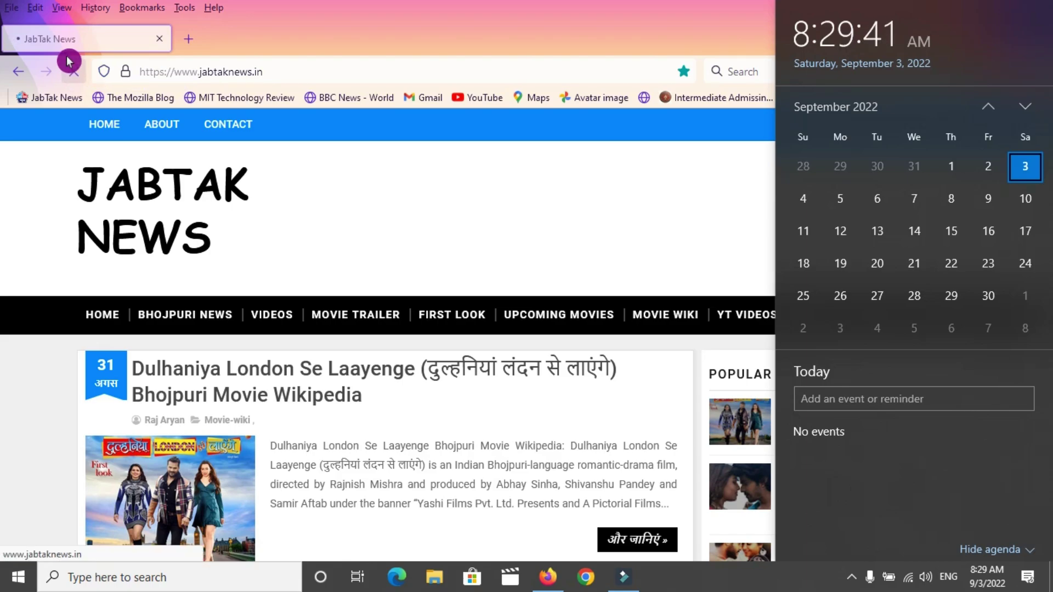
pyautogui.click(660, 186)
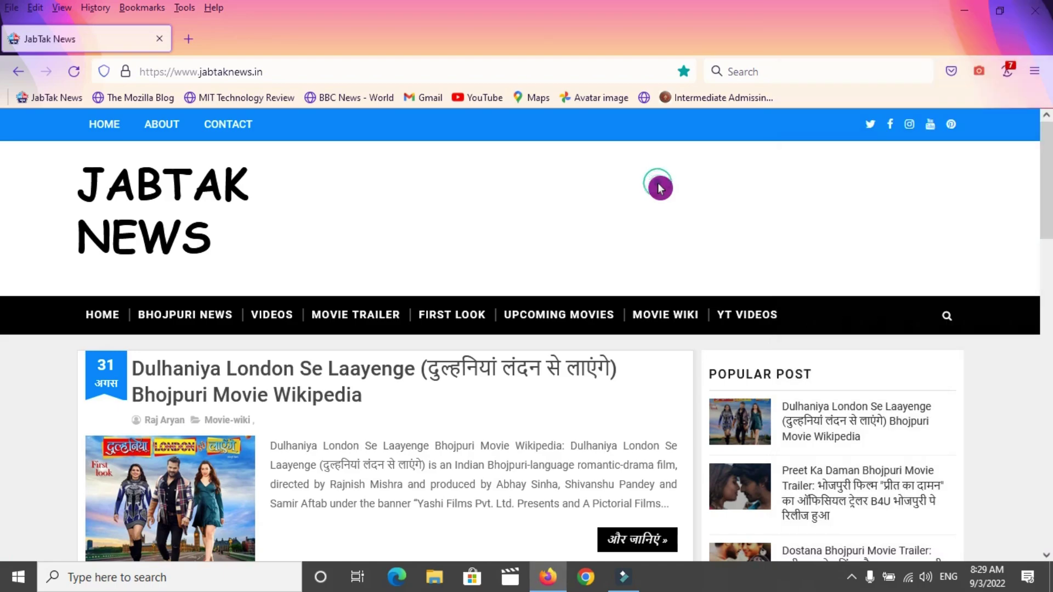
# - Change the Tab Auto Refresh interval for the JabTak News page to 10 seconds
pyautogui.click(1007, 71)
pyautogui.click(959, 129)
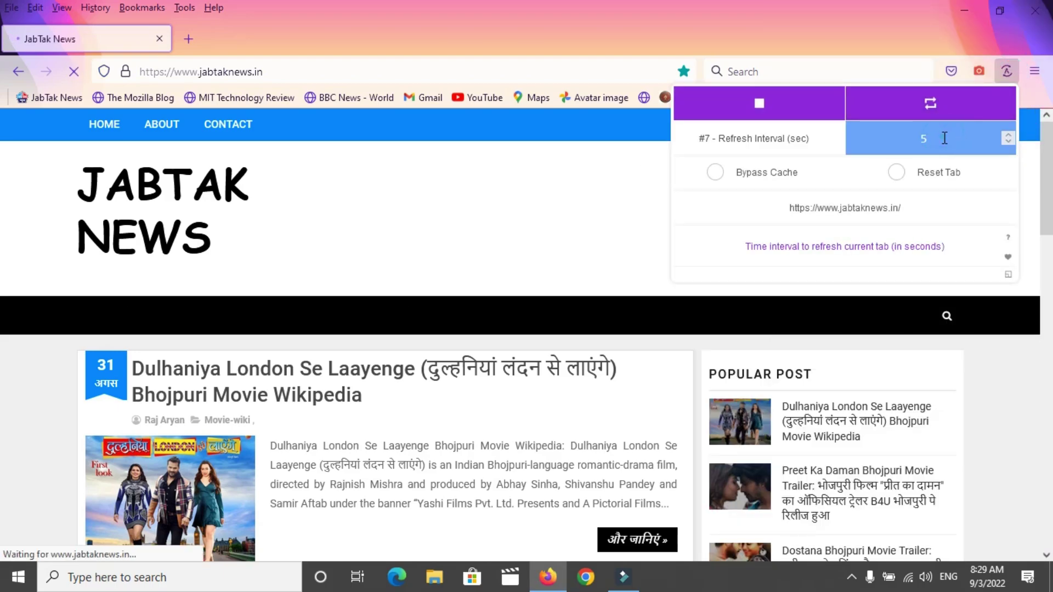
pyautogui.press('BackSpace')
pyautogui.write('10')
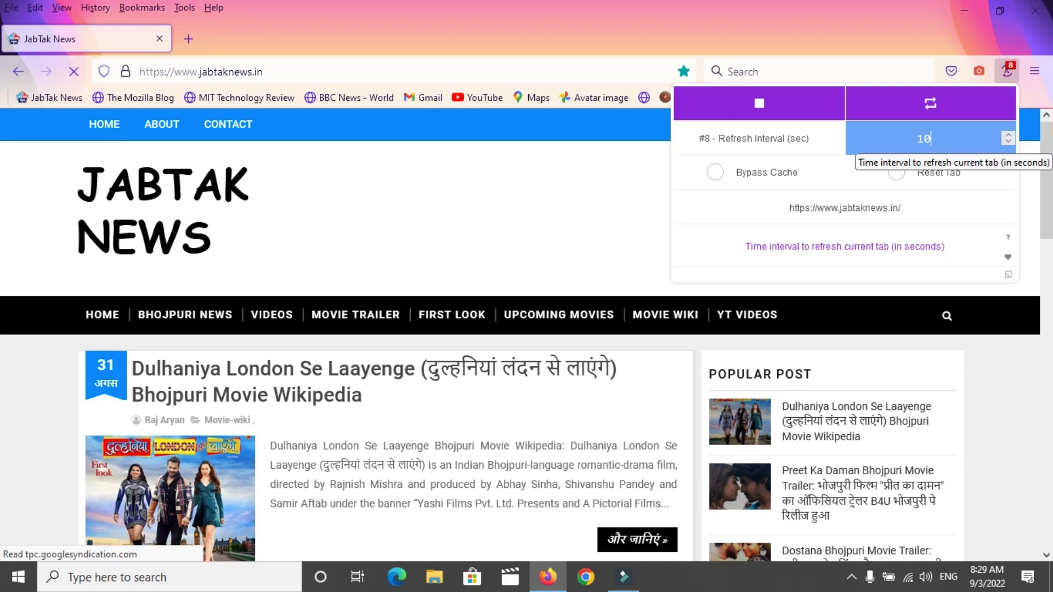
pyautogui.click(360, 224)
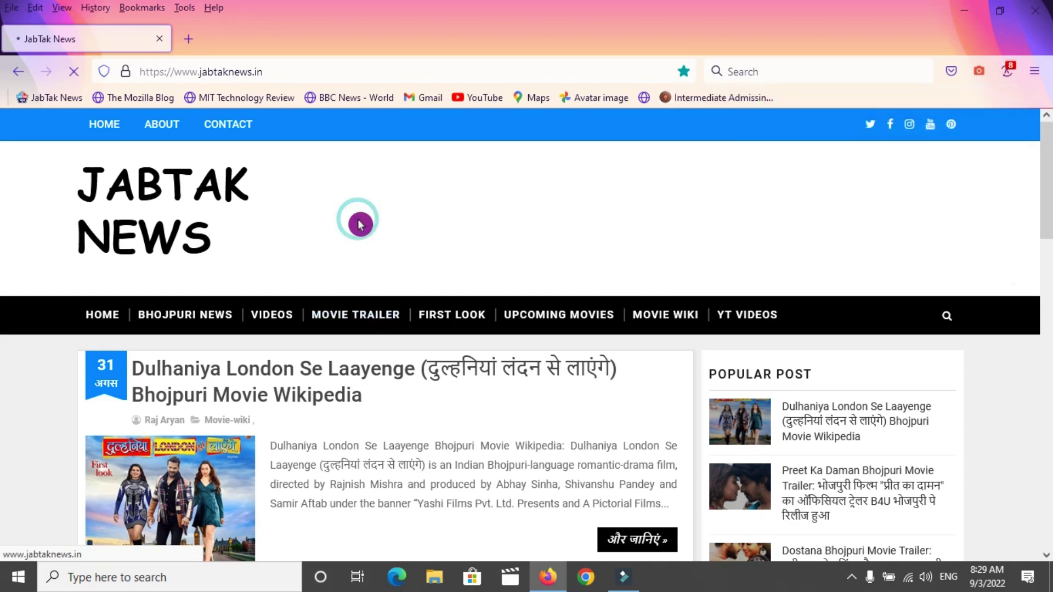
# - Display the system clock with seconds to check the JabTak News page's reloads against the 10-second interval, then close the clock
pyautogui.click(985, 582)
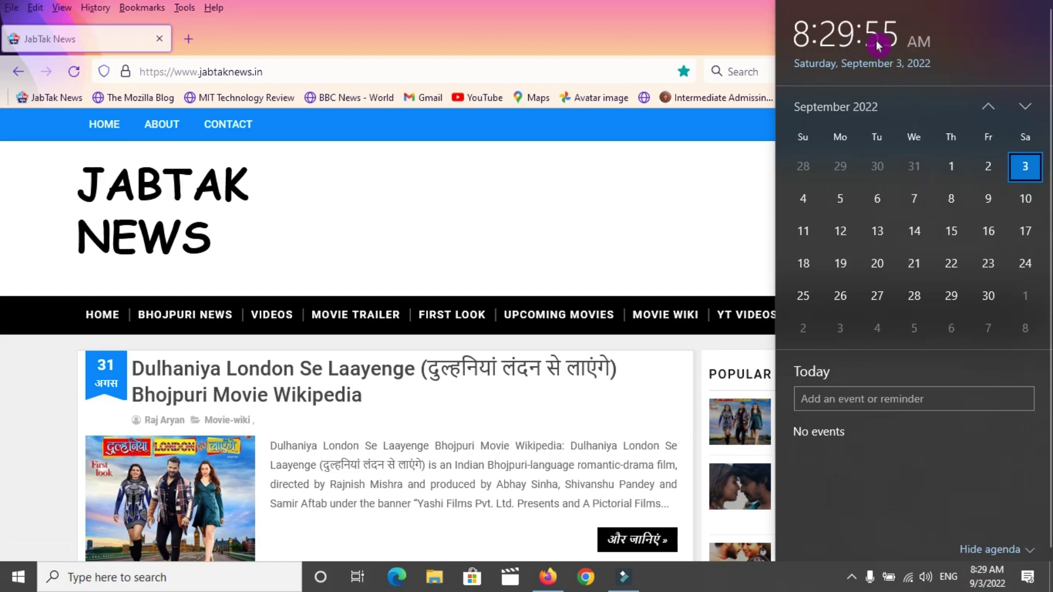
pyautogui.click(91, 81)
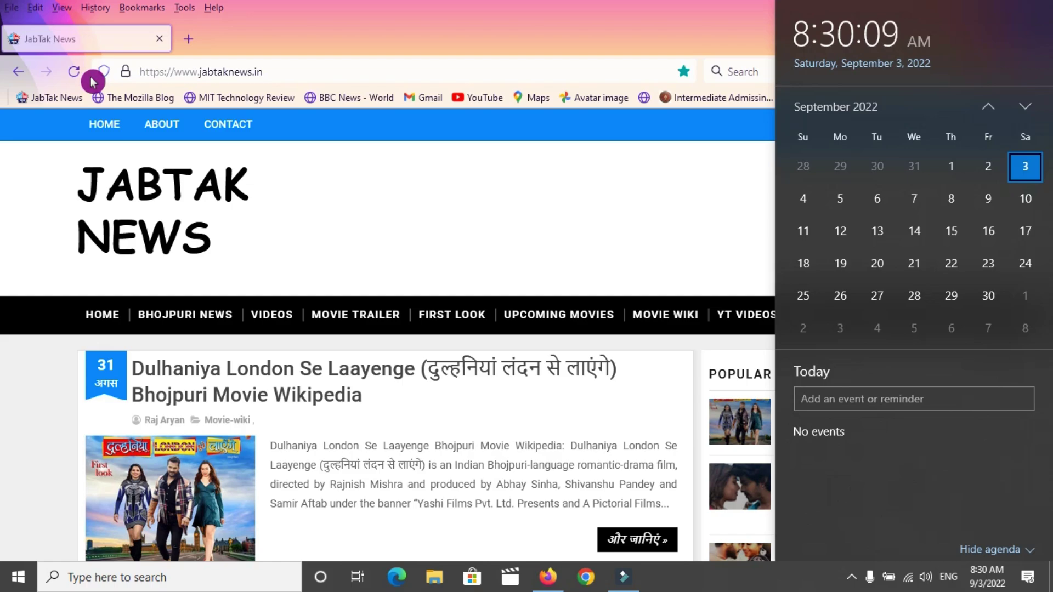
pyautogui.click(81, 73)
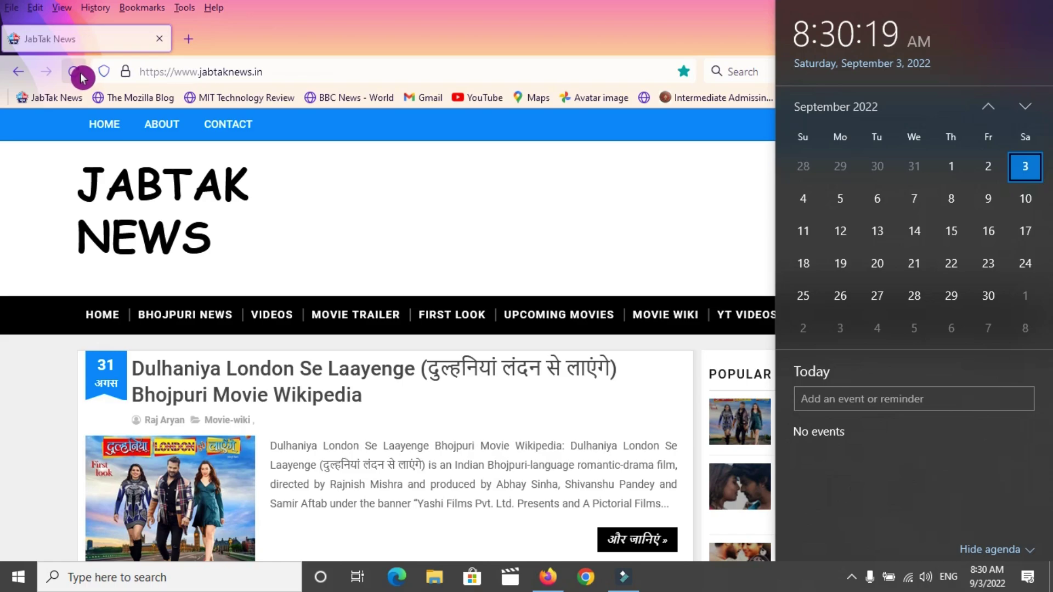
pyautogui.click(81, 74)
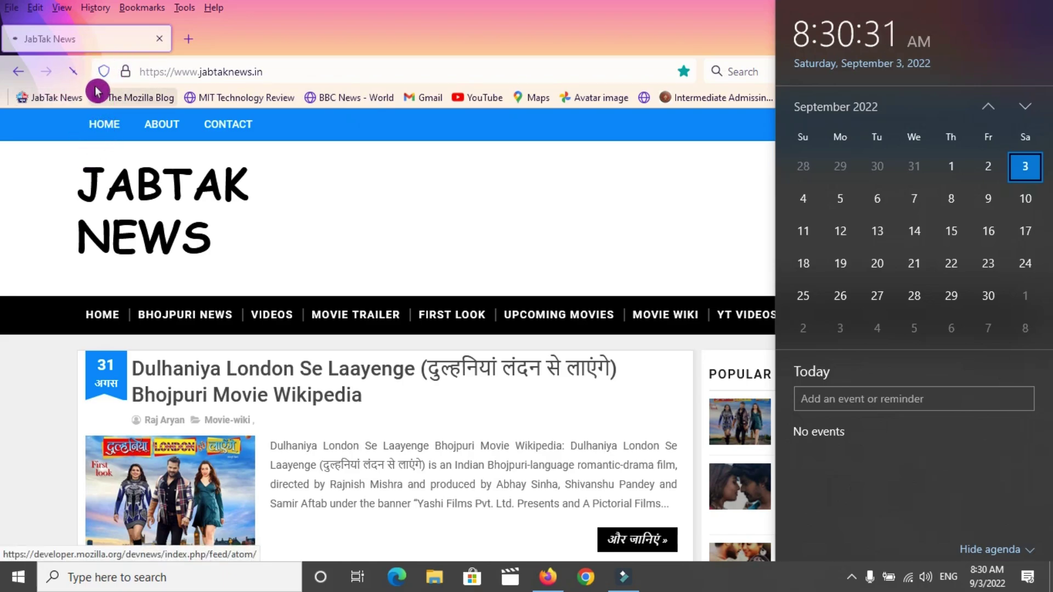
pyautogui.press('F5')
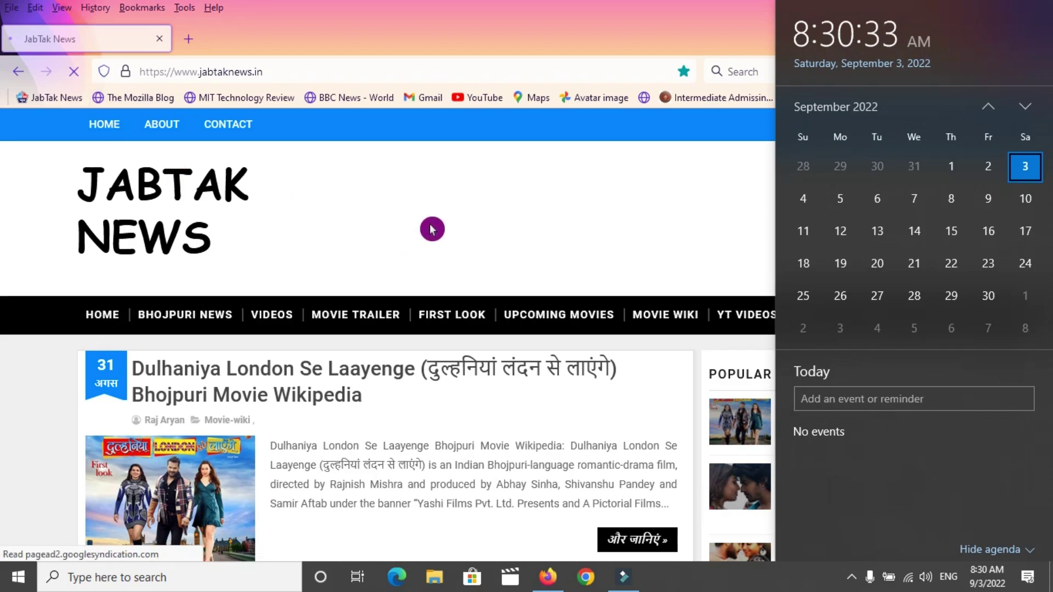
pyautogui.click(432, 229)
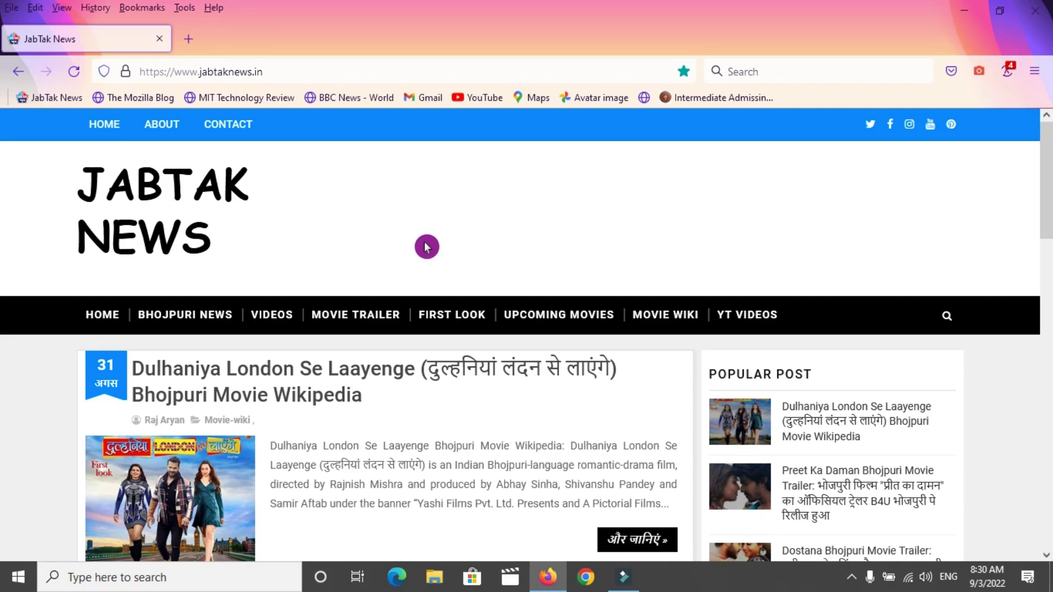
pyautogui.press('F5')
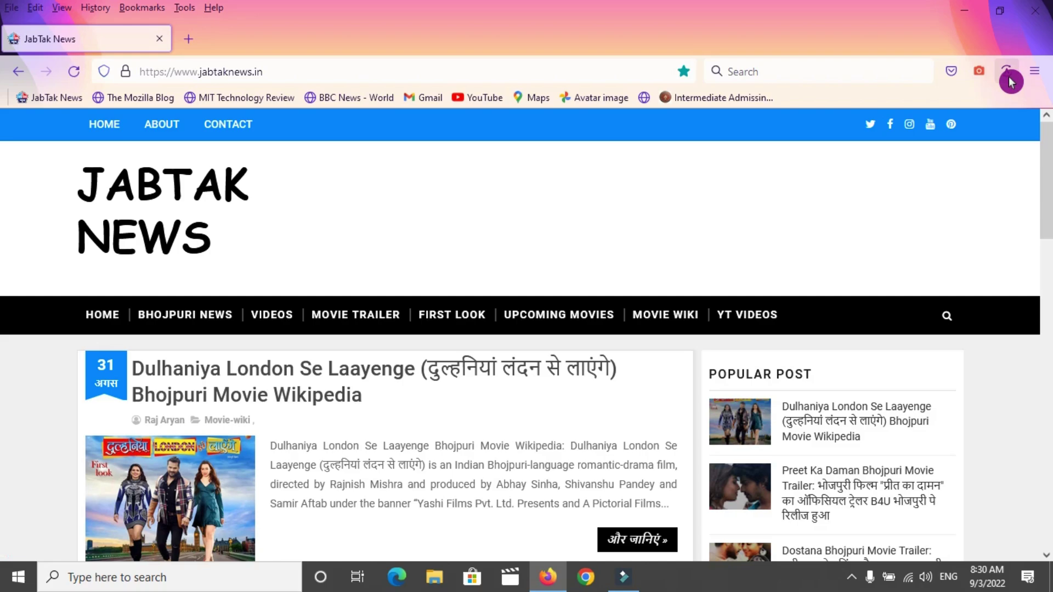
# - Review the Tab Auto Refresh settings for the JabTak News page, then close them and look through the page's posts
pyautogui.click(1009, 82)
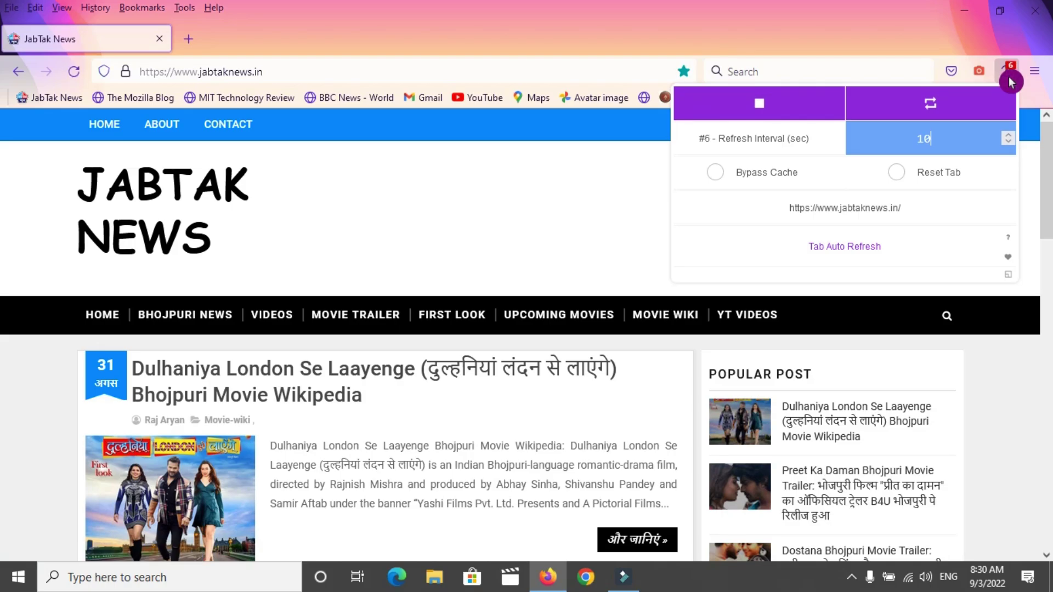
pyautogui.click(439, 192)
pyautogui.scroll(-6, 433, 278)
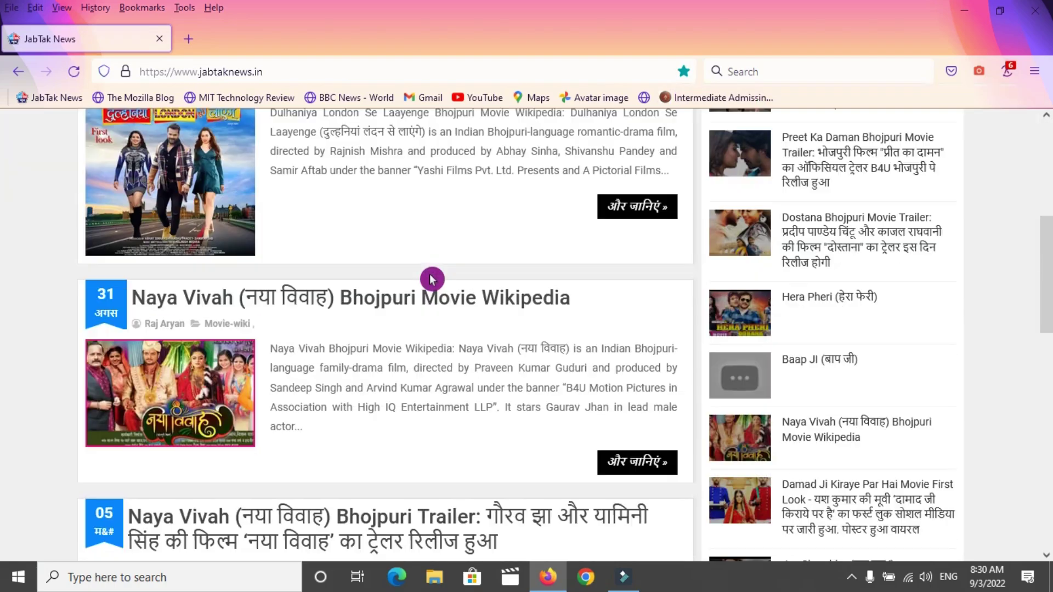
pyautogui.scroll(5, 433, 278)
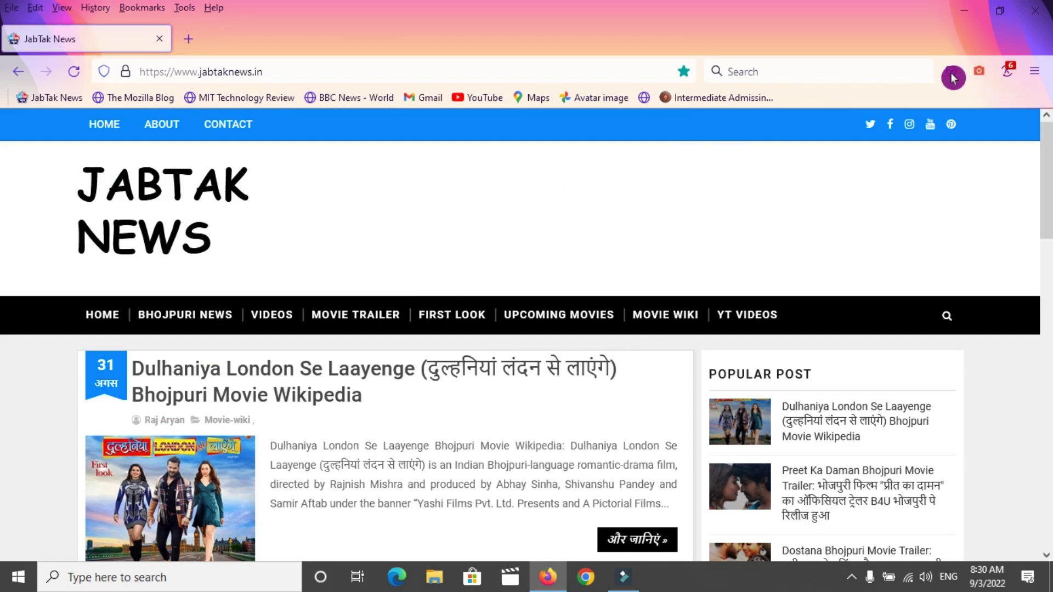